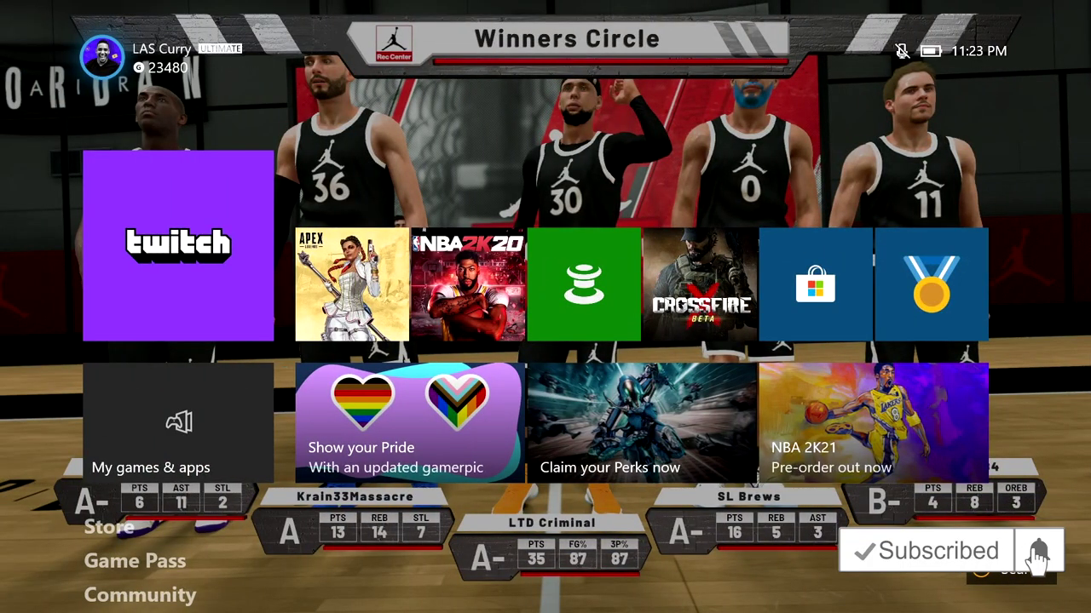
Step: Open the console's Network settings from the guide's Profile & system Settings
key("super")
key("Right")
key("Right")
key("Right")
key("Right")
key("Right")
key("Down")
key("Down")
key("Return")
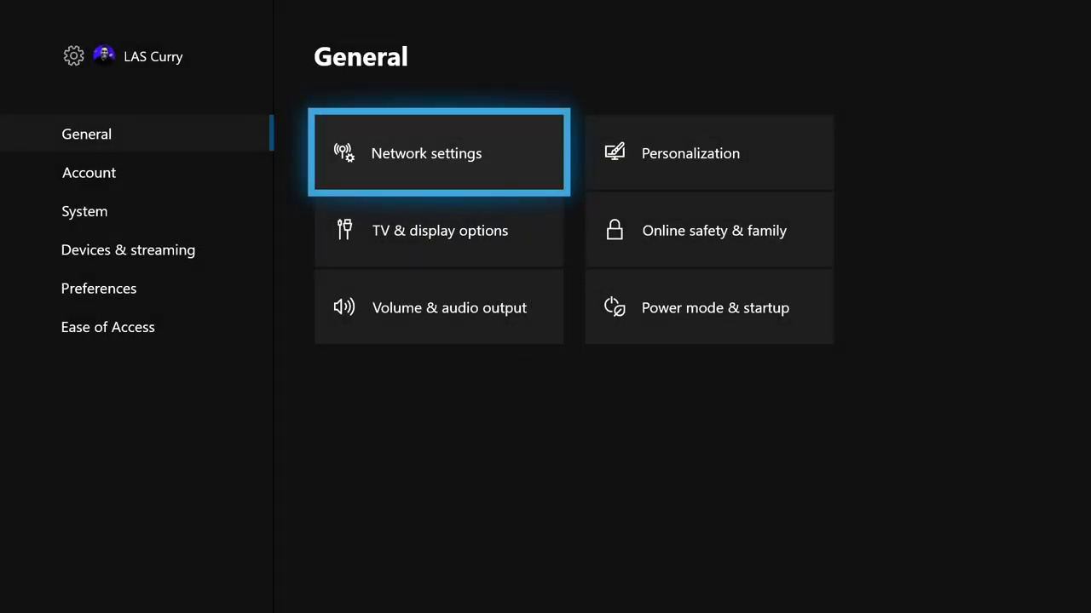
key("Return")
Step: Go through Advanced settings to the IPv4 DNS settings and highlight Manual
key("Down")
key("Right")
key("Down")
key("Return")
key("Down")
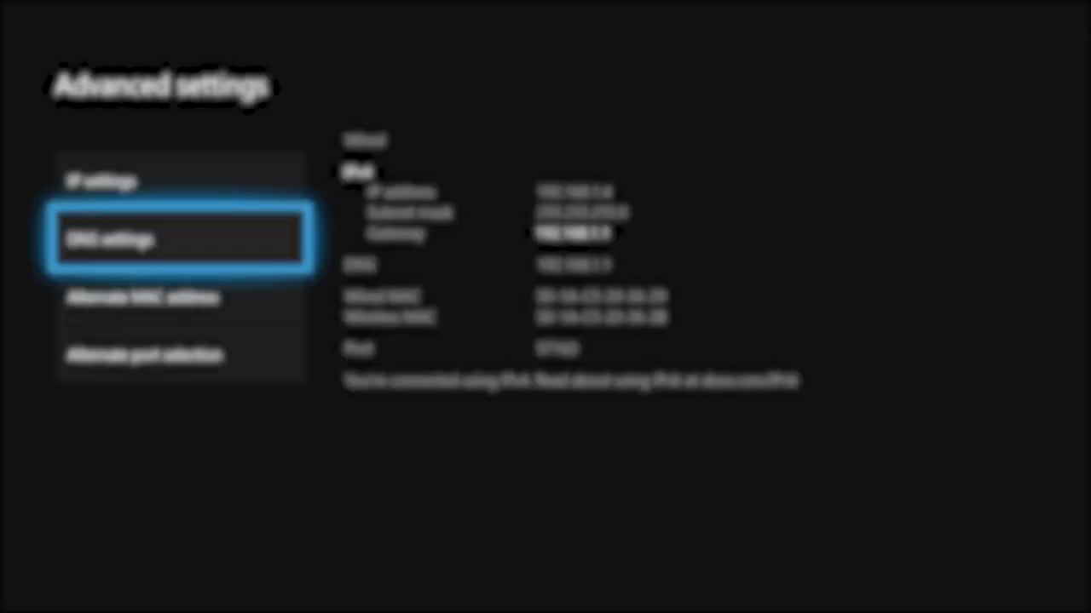
key("Return")
key("Down")
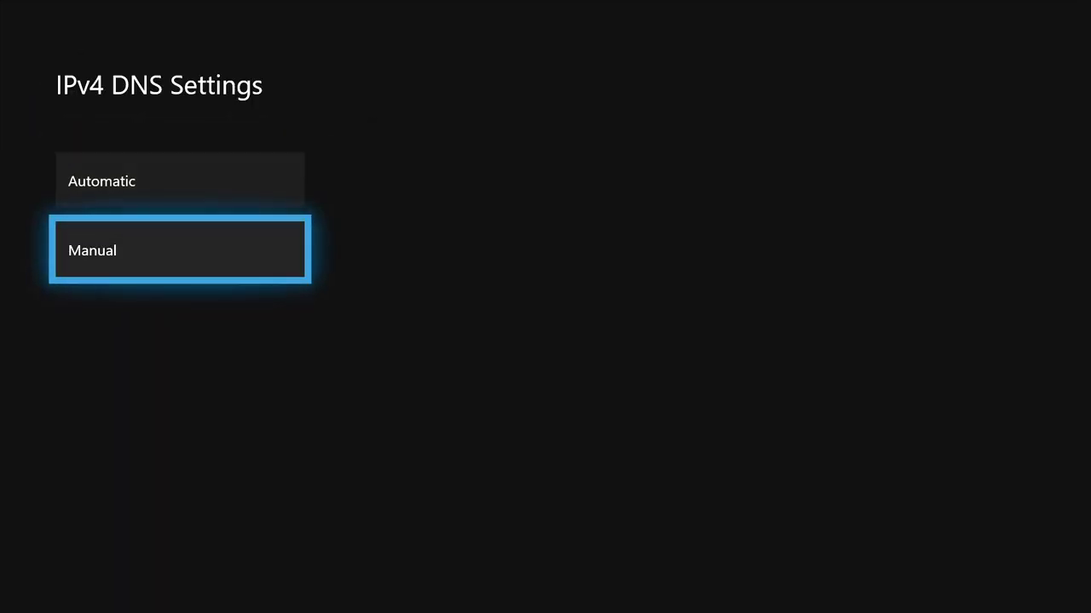
Step: Choose Manual DNS and key in 13.89 as the start of the primary IPv4 DNS
key("Return")
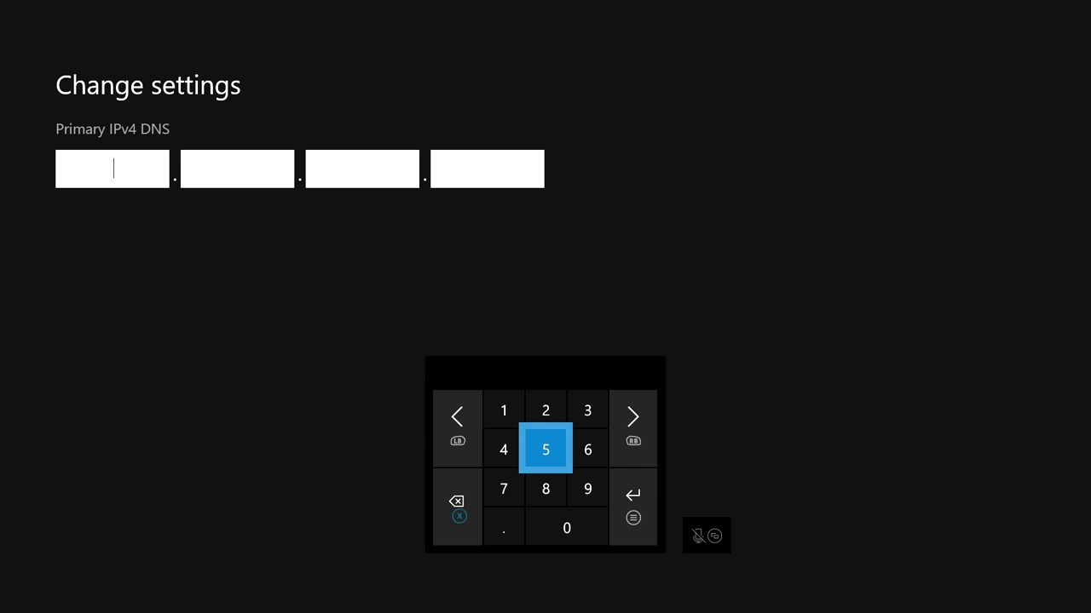
key("Left")
key("Up")
key("Return")
key("Right")
key("Right")
key("Return")
key("Right")
key("Return")
key("Down")
key("Left")
key("Left")
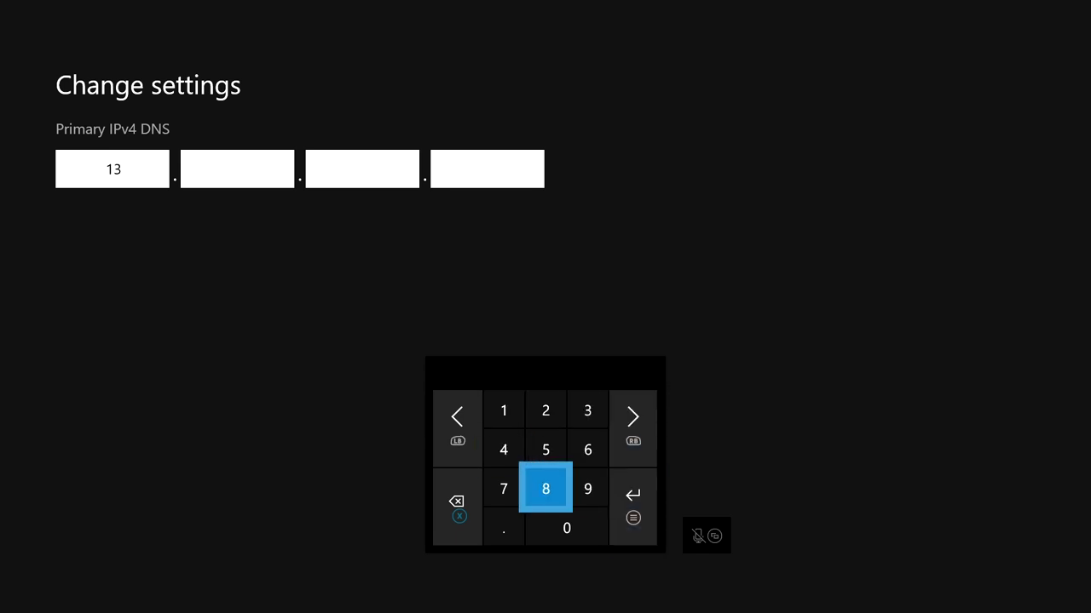
key("Return")
key("Right")
key("Return")
key("Up")
key("Right")
key("Return")
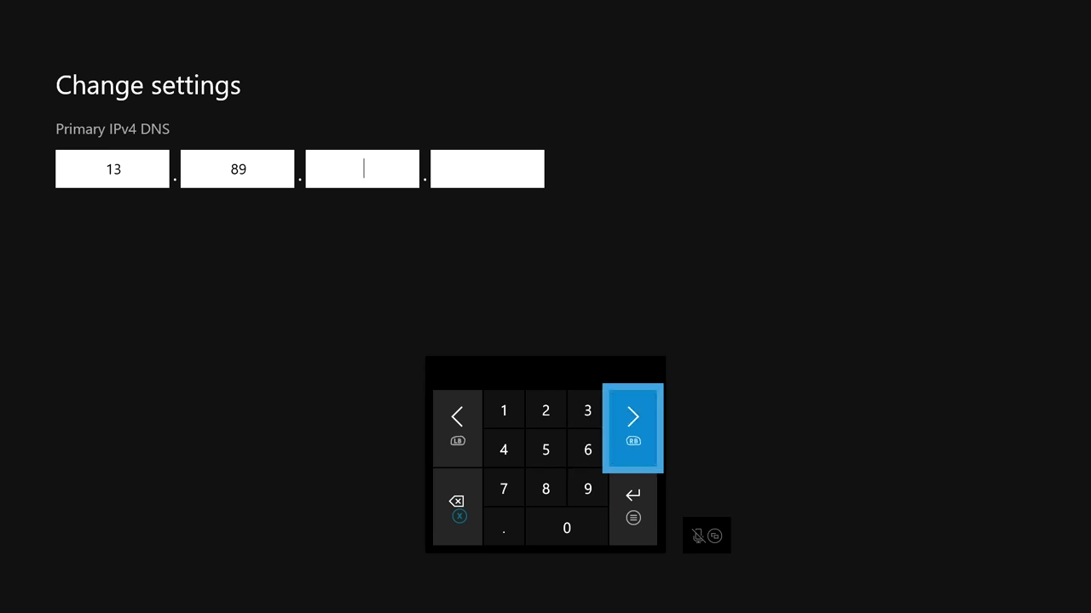
key("Left")
key("Left")
Step: Complete the primary IPv4 DNS as 13.89.104.171 on the keypad
key("Left")
key("Up")
key("Return")
key("Down")
key("Down")
key("Right")
key("Down")
key("Return")
key("Left")
key("Up")
key("Up")
key("Return")
key("Right")
key("Right")
key("Right")
key("Return")
key("Left")
key("Left")
key("Left")
key("Up")
key("Return")
key("Down")
key("Down")
key("Return")
key("Up")
key("Up")
key("Return")
key("Down")
key("Down")
key("Right")
key("Right")
key("Right")
key("Up")
Step: Confirm the primary and secondary DNS, accept the connection success, and exit settings
key("Return")
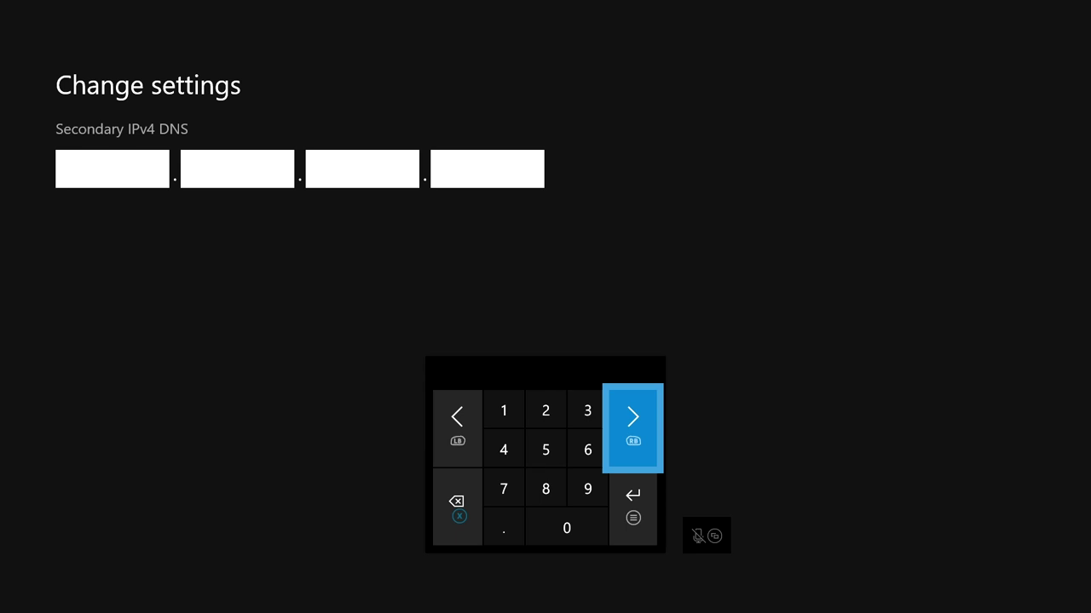
key("Down")
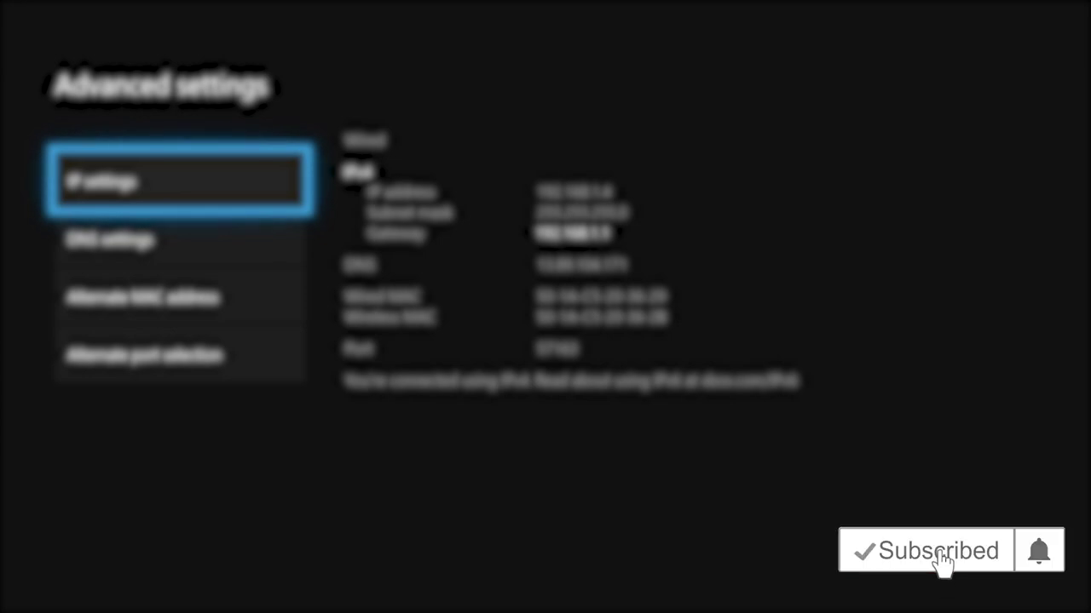
key("Down")
key("Down")
key("Down")
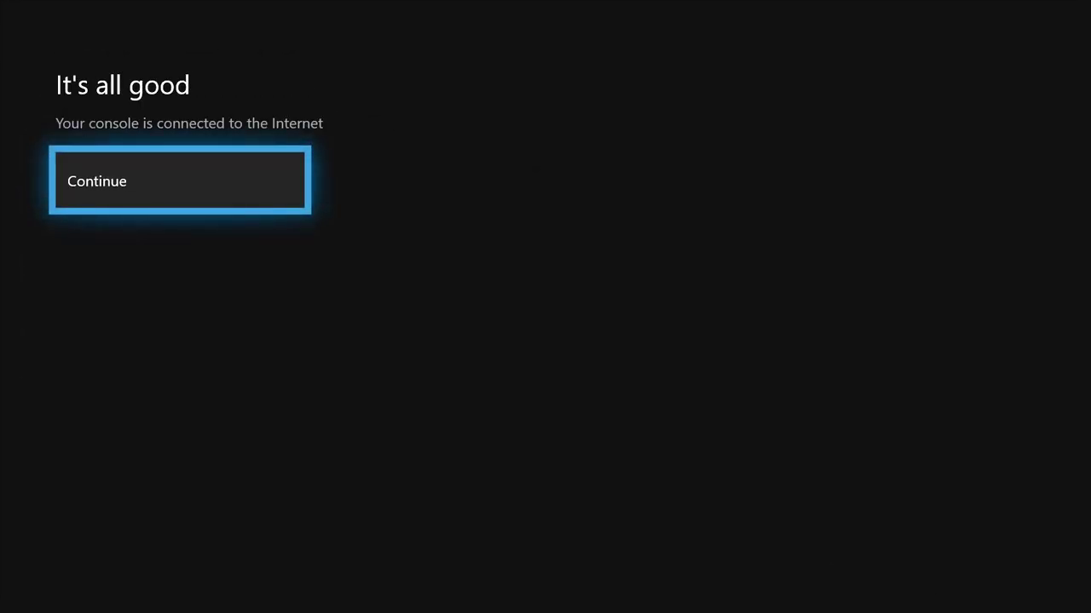
key("Return")
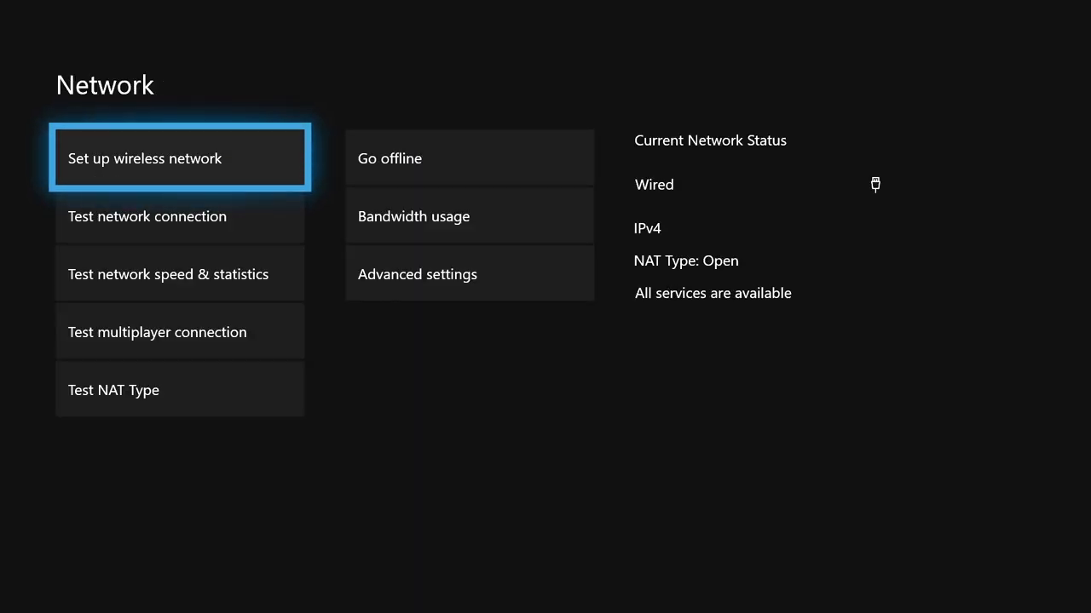
key("Escape")
key("Escape")
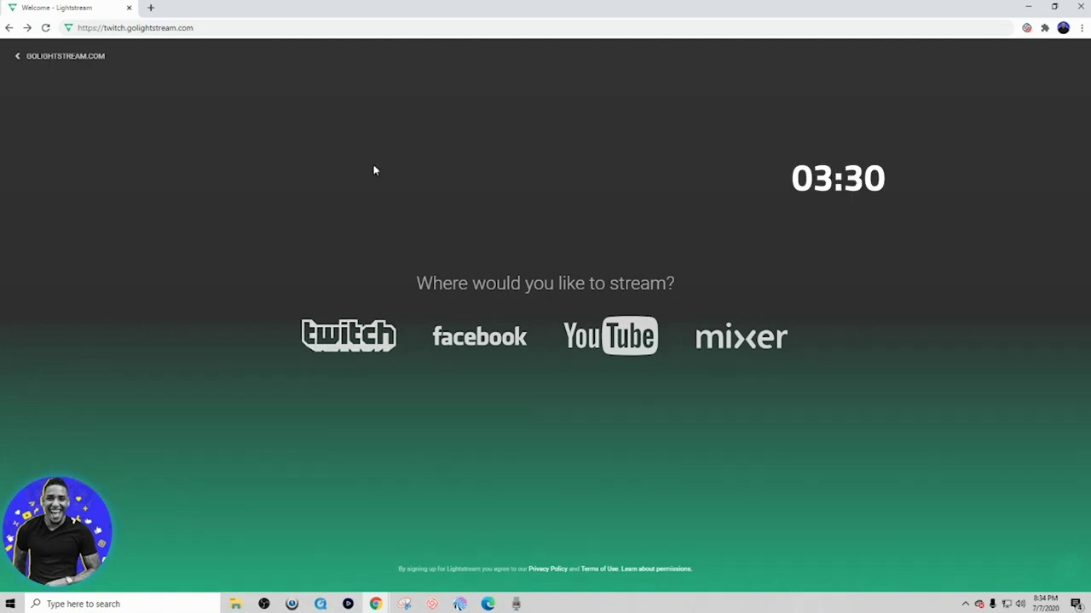
Step: Sign in to Lightstream with Twitch and authorize the account access
left_click(341, 343)
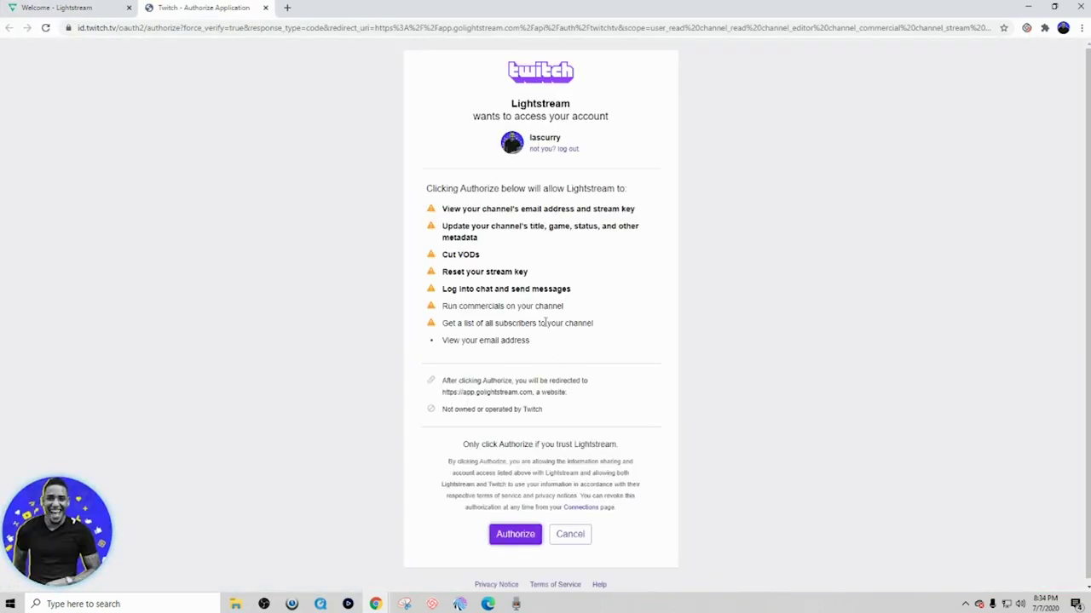
left_click(529, 537)
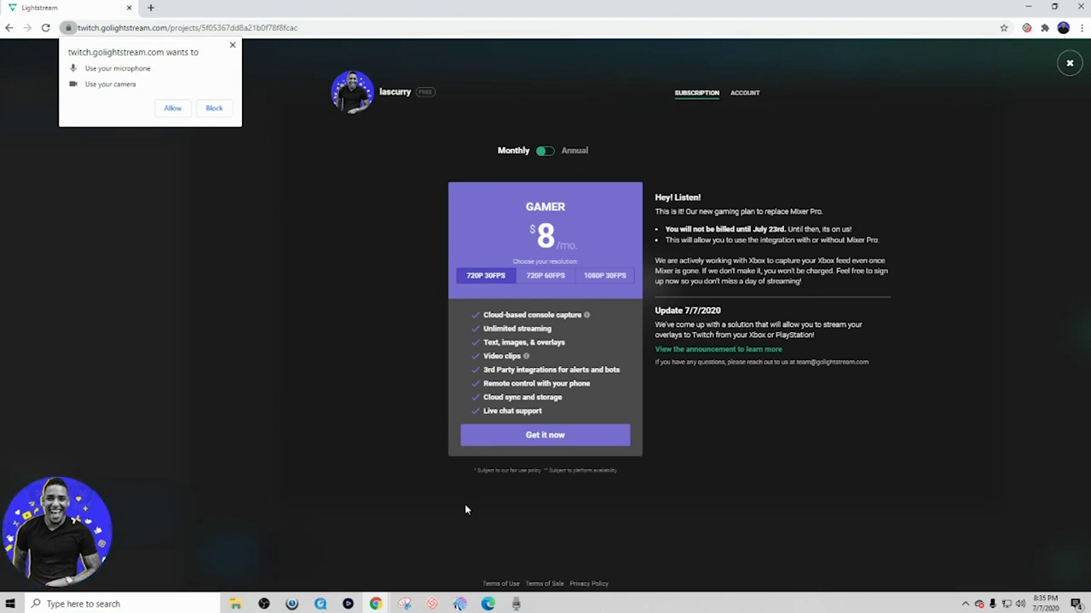
Step: Dismiss the microphone/camera permission popup and open the Gaming Project editor
left_click(232, 44)
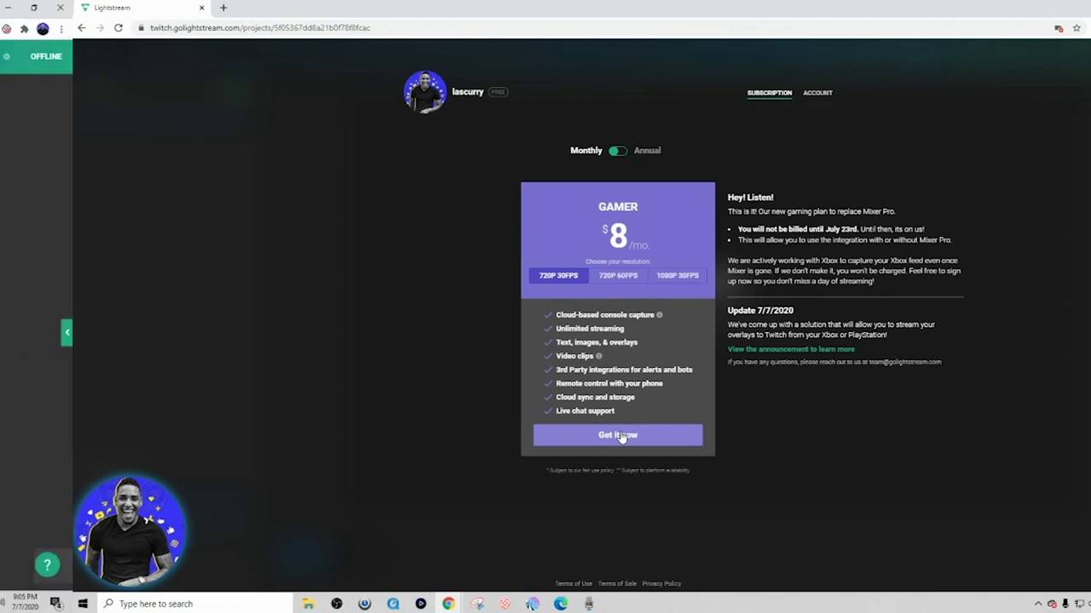
left_click(548, 437)
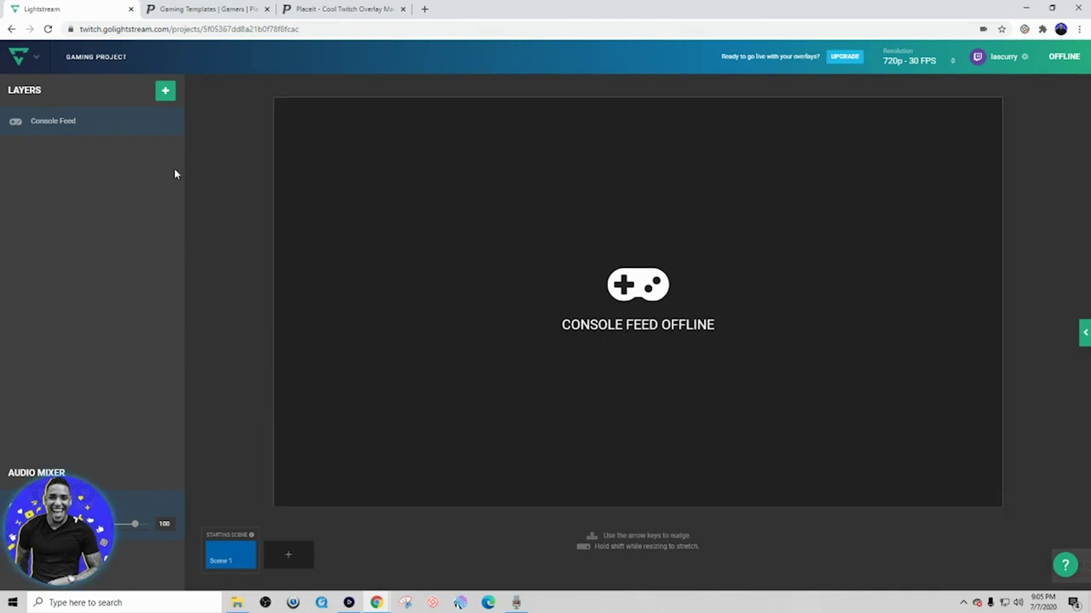
Step: Add a blue-framed Mixer overlay image layer above the Console Feed, then browse Placeit templates
left_click(168, 95)
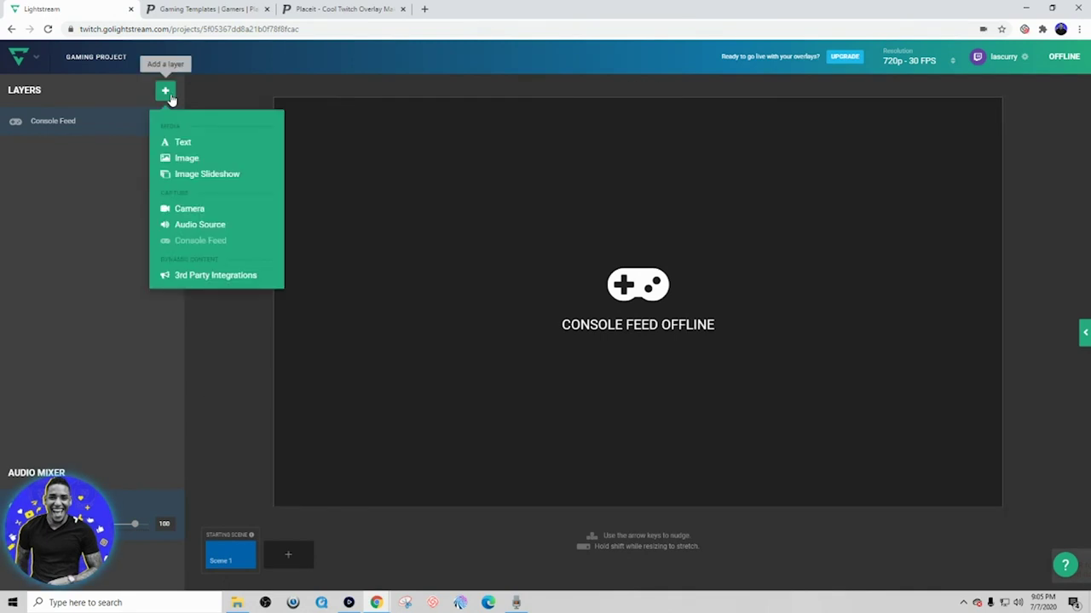
left_click(181, 160)
scroll(133, 197, "down", 6)
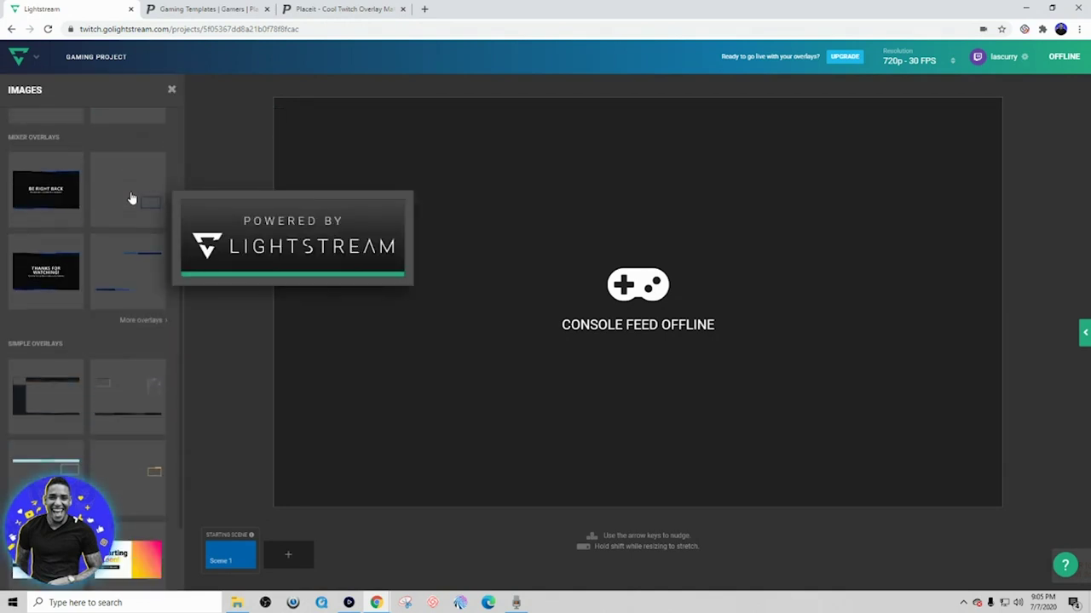
scroll(109, 212, "up", 5)
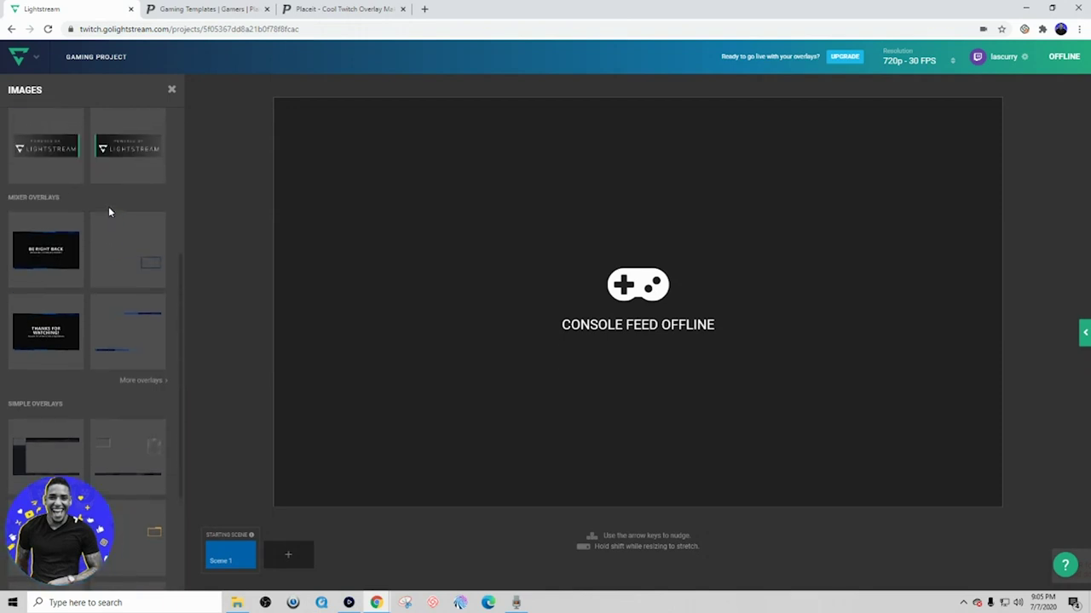
left_click(147, 358)
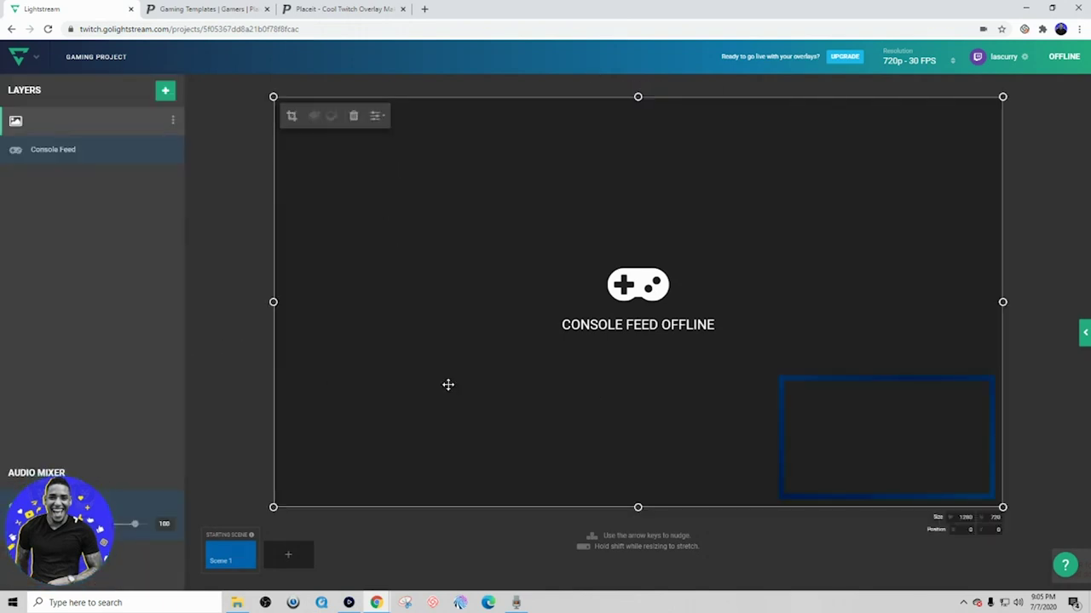
left_click(251, 348)
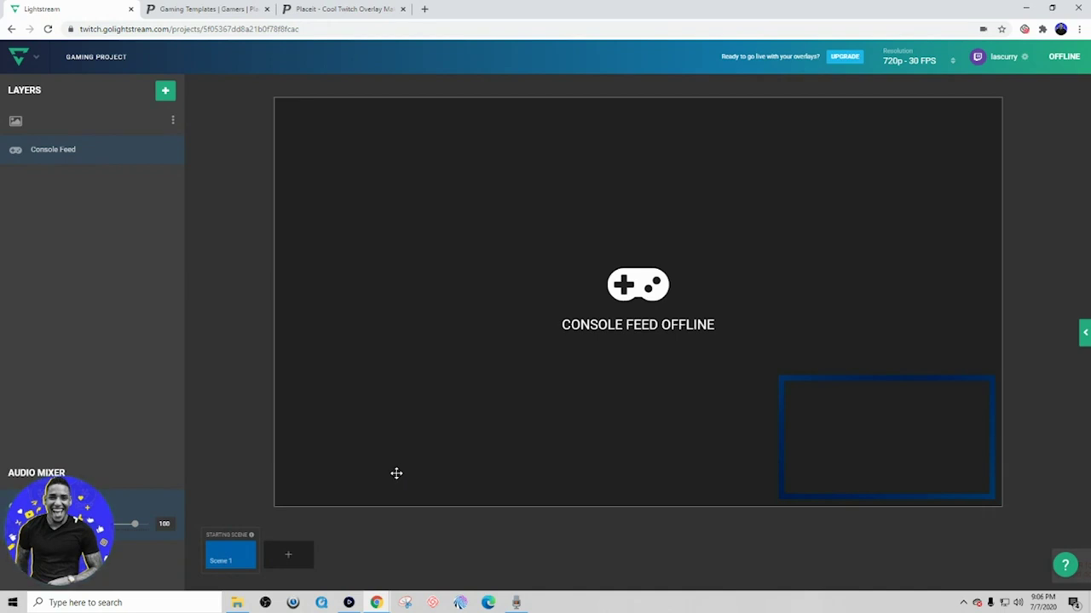
left_click(207, 10)
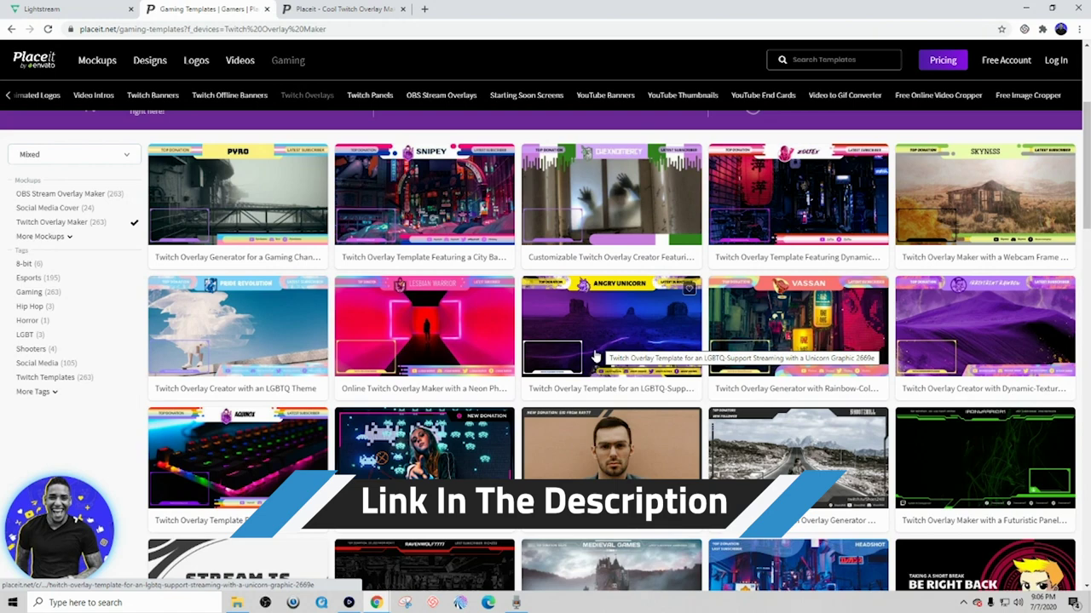
scroll(594, 356, "down", 3)
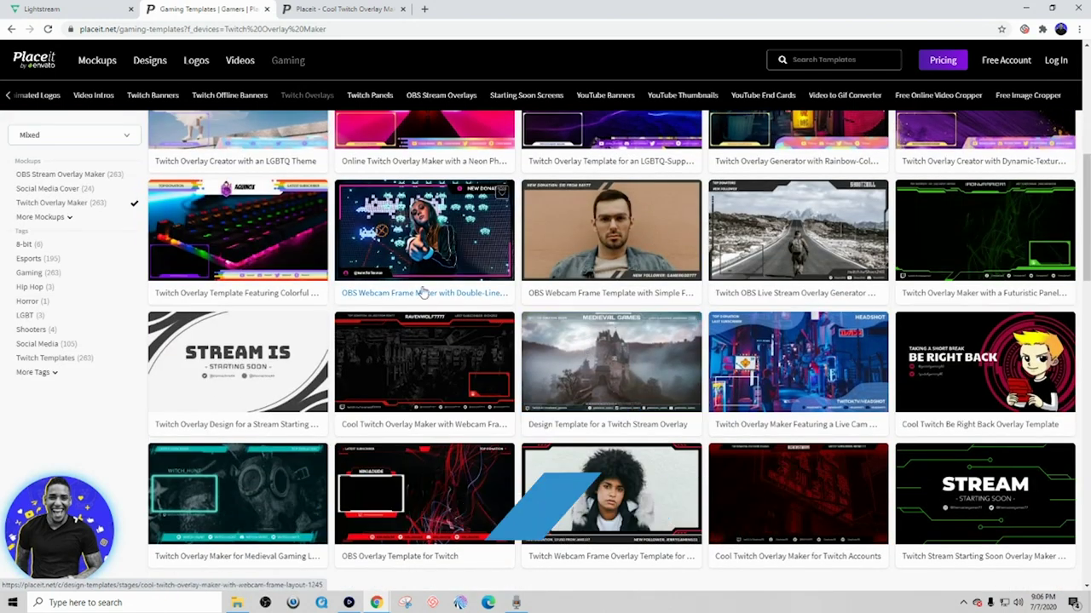
Step: View the Cool Twitch Overlay Maker with Webcam Frame template, then return to Lightstream
left_click(351, 12)
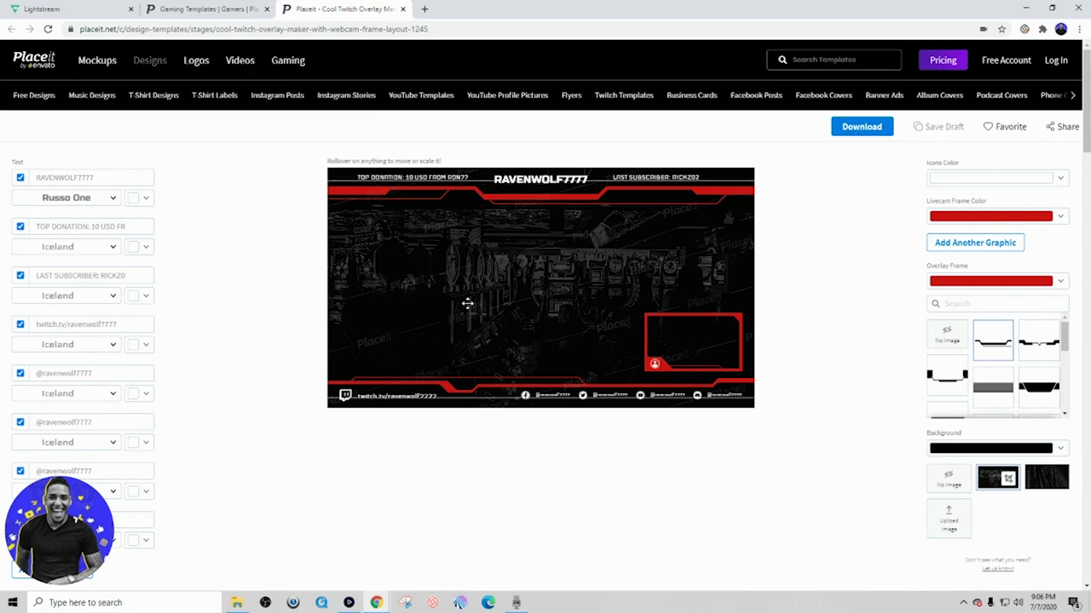
key("ctrl+1")
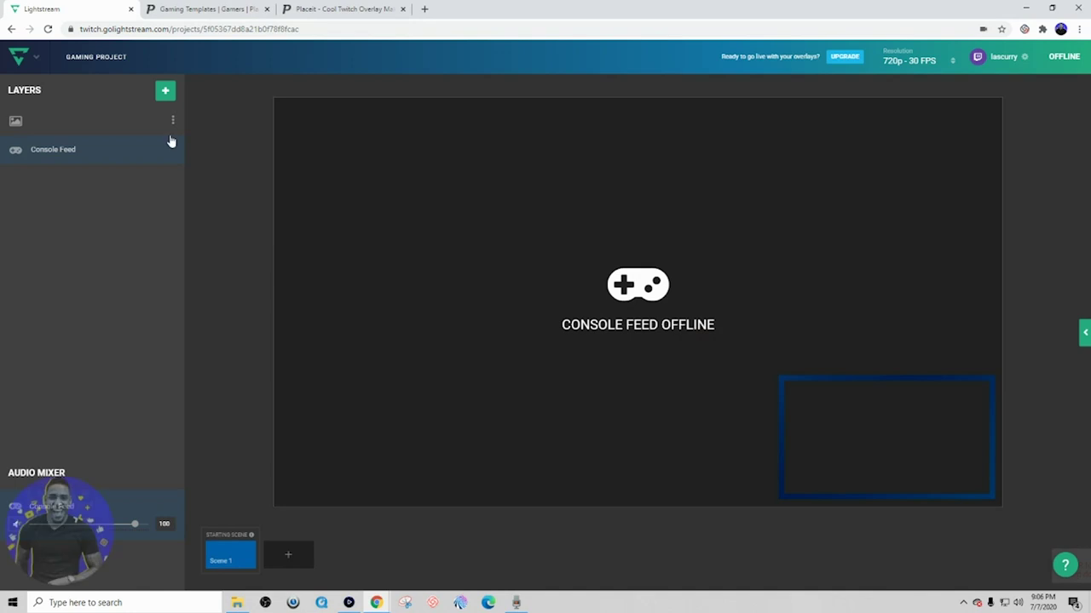
Step: Start an Image layer from the Layers + menu, then close the image library
left_click(166, 92)
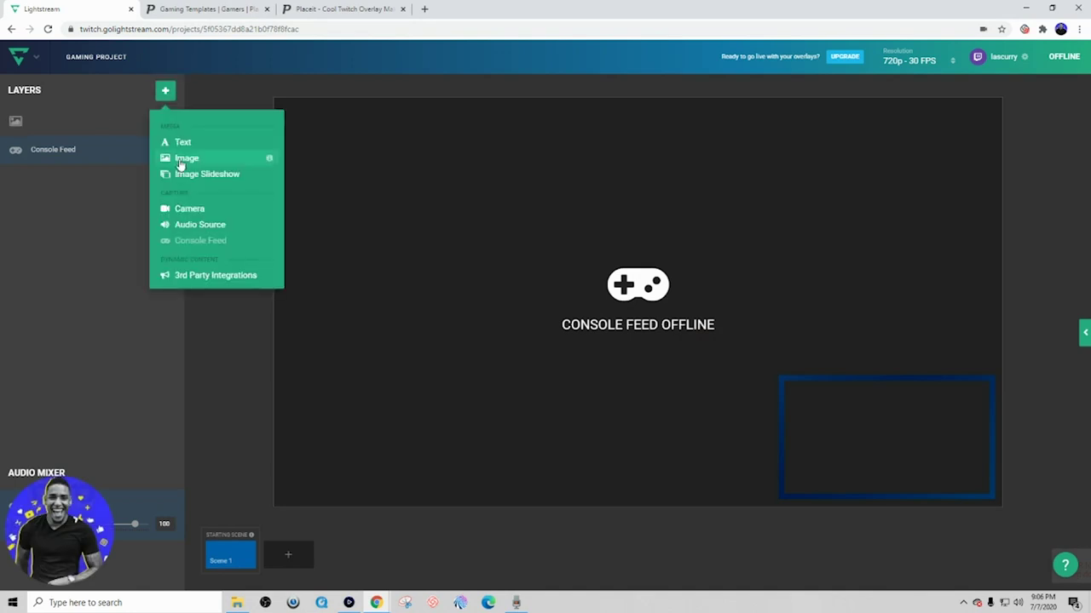
left_click(178, 162)
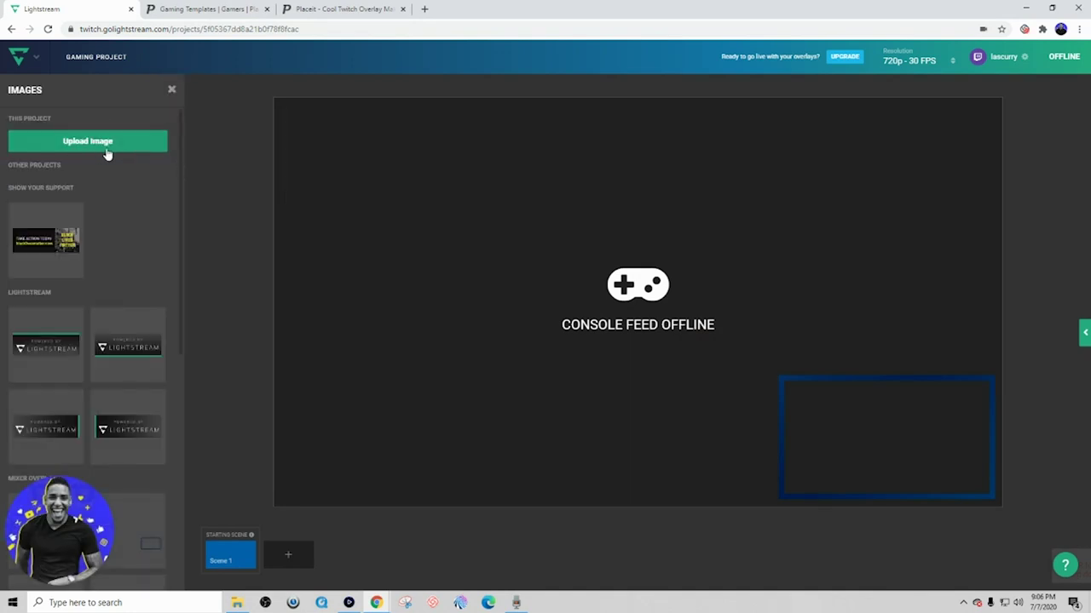
left_click(171, 89)
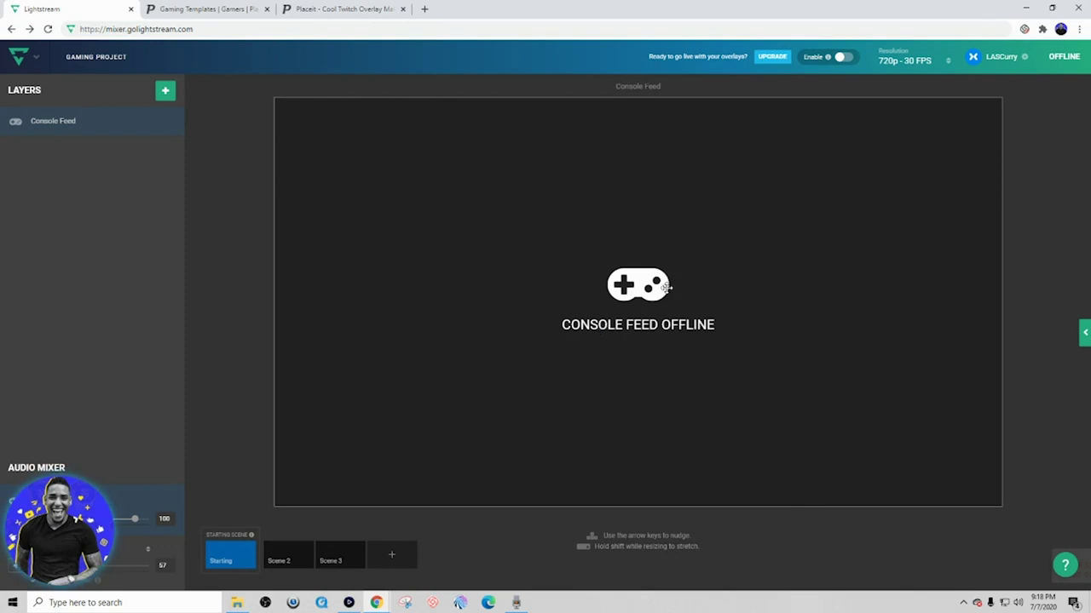
Step: Add Twitch as a streaming destination from the account gear's destination list
left_click(1025, 58)
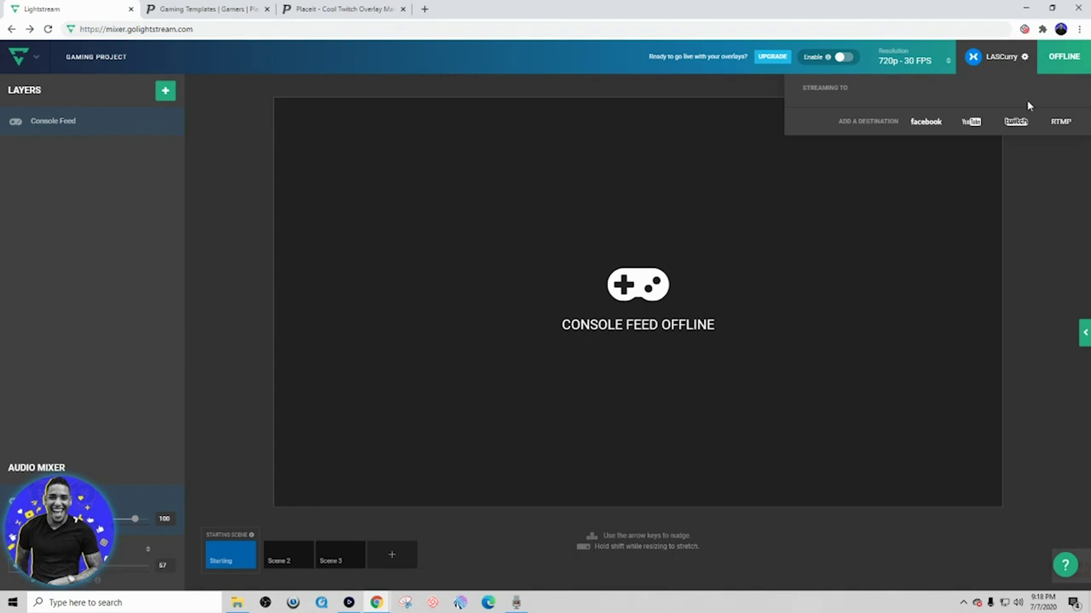
left_click(1015, 125)
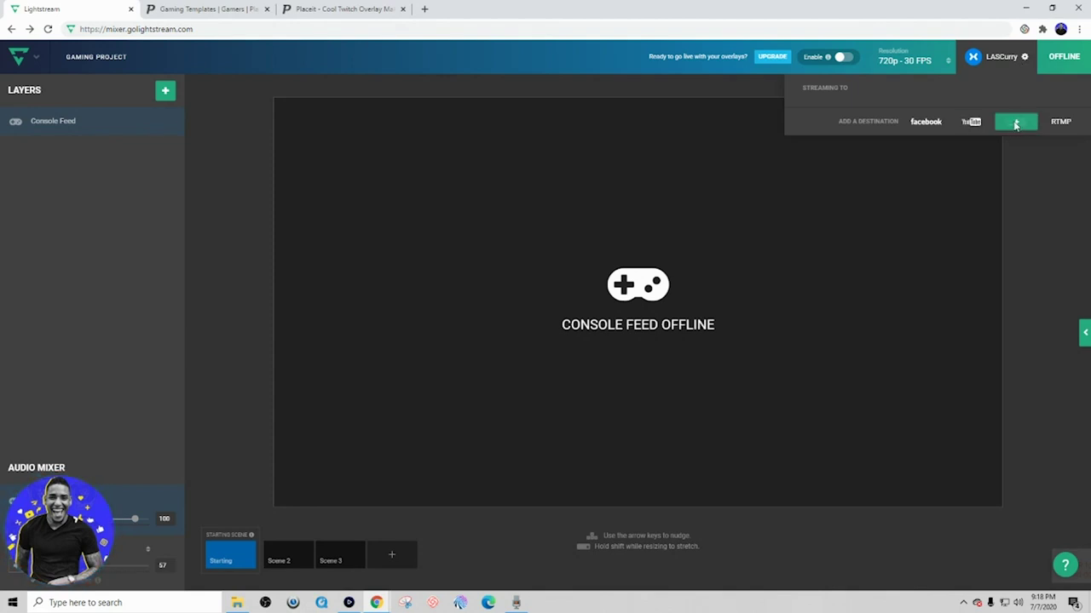